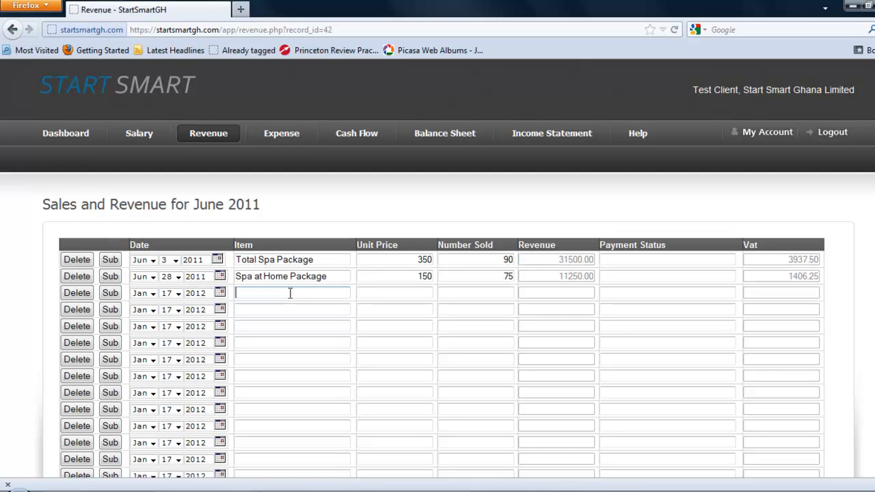
- Add Sponges as the third item in the June 2011 revenue table, dated June 29, 2011
text(Sponges)
click(153, 294)
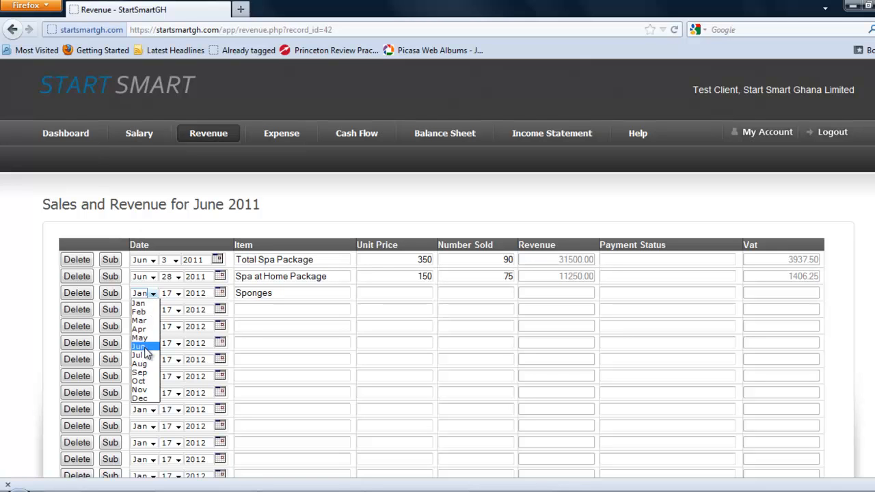
click(144, 347)
click(178, 294)
click(178, 294)
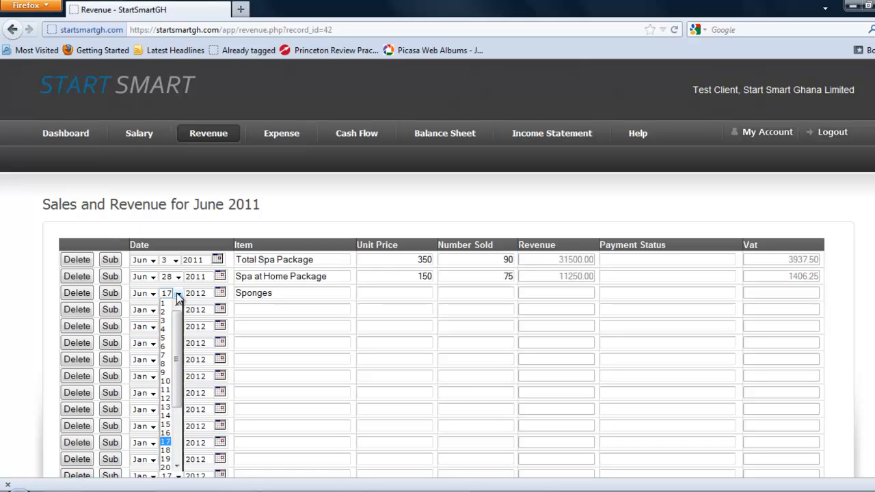
drag(178, 389, 170, 454)
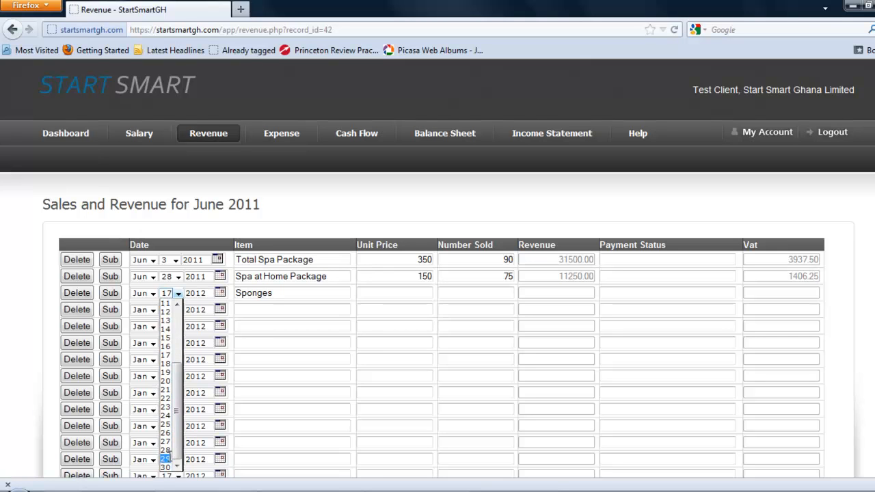
click(165, 459)
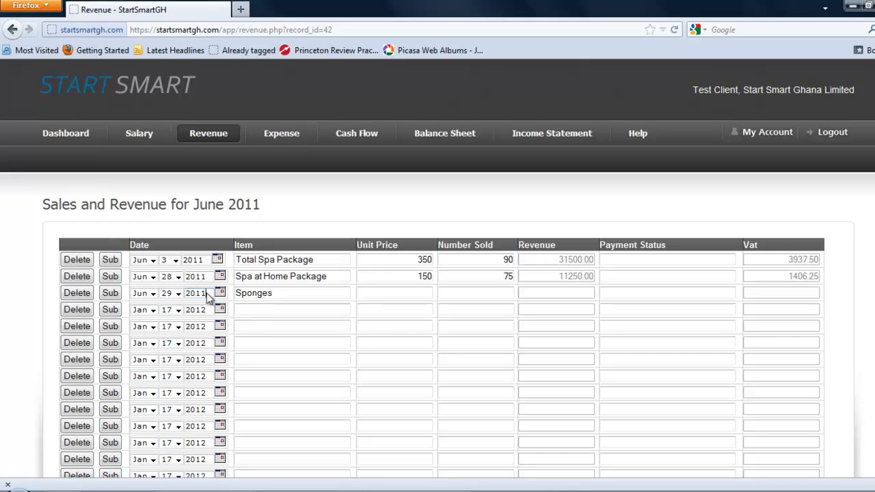
click(207, 293)
- Open the sub-item breakdown for Sponges and enter the items Foam bath sponges and Spa pedicure sponges
click(110, 293)
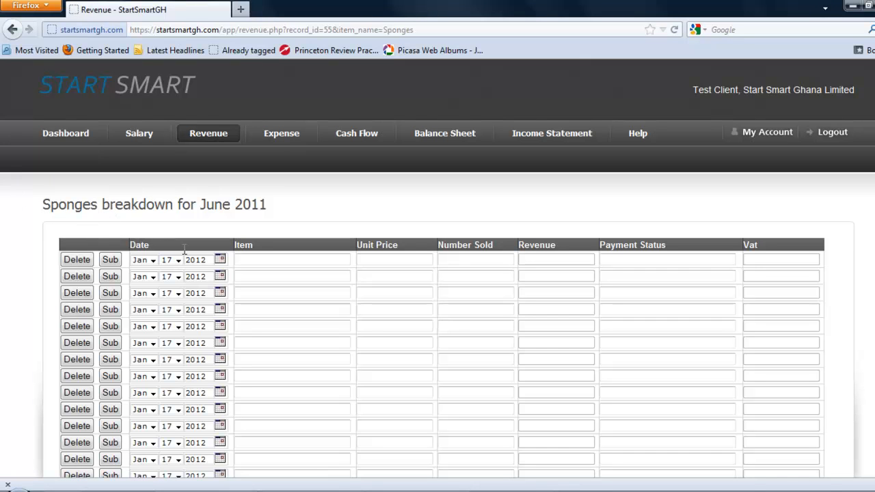
click(242, 260)
text(Foam bath sponges)
click(259, 276)
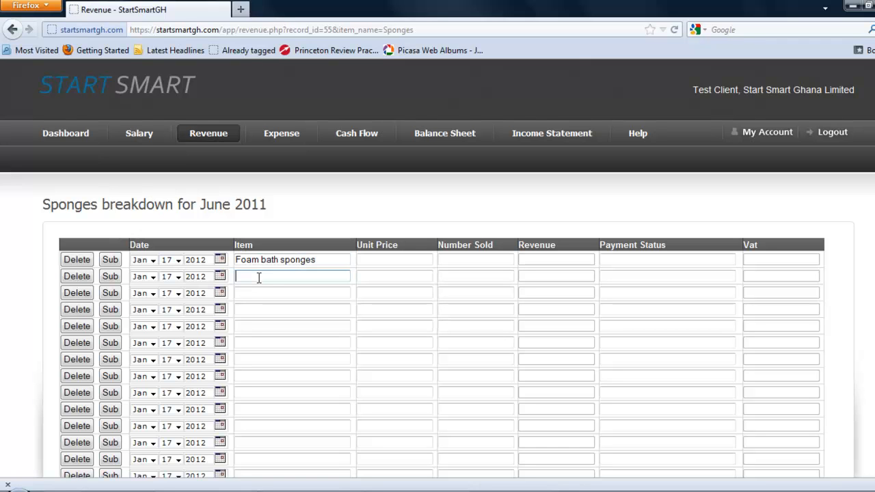
text(Spa pedicure)
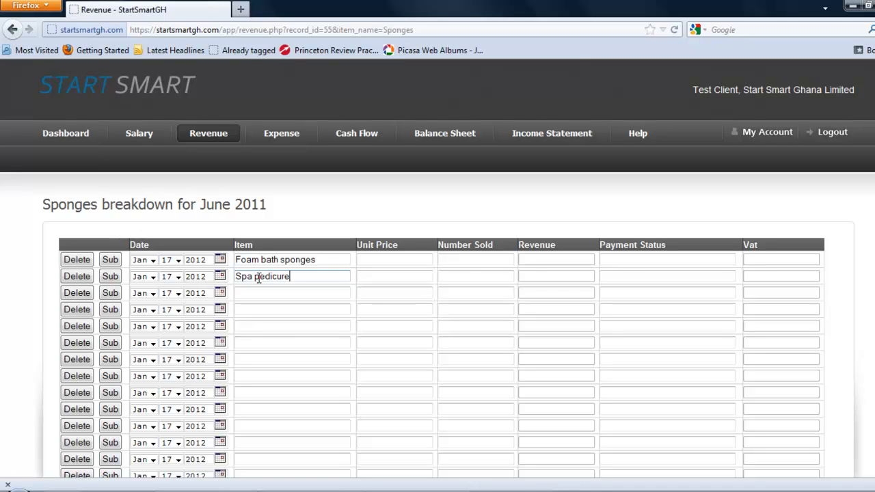
text( sponges)
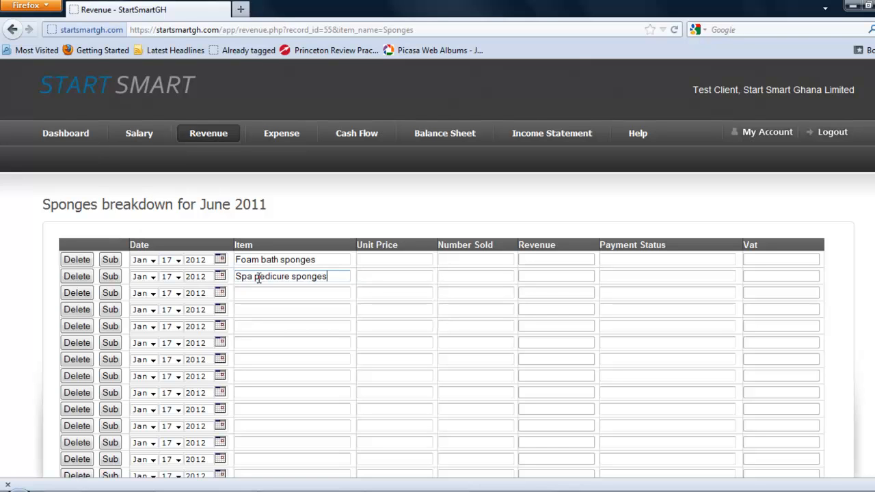
- Set the date of the Foam bath sponges row to June 29, 2011
click(153, 264)
click(153, 263)
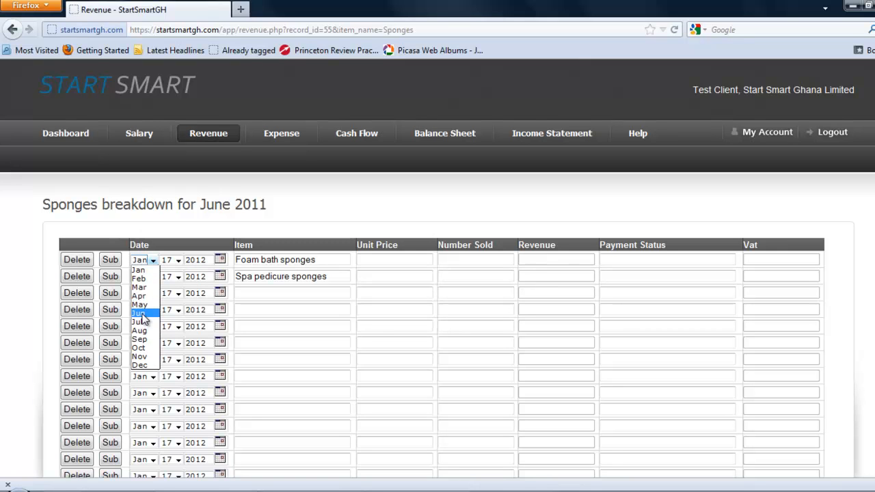
click(142, 313)
click(181, 263)
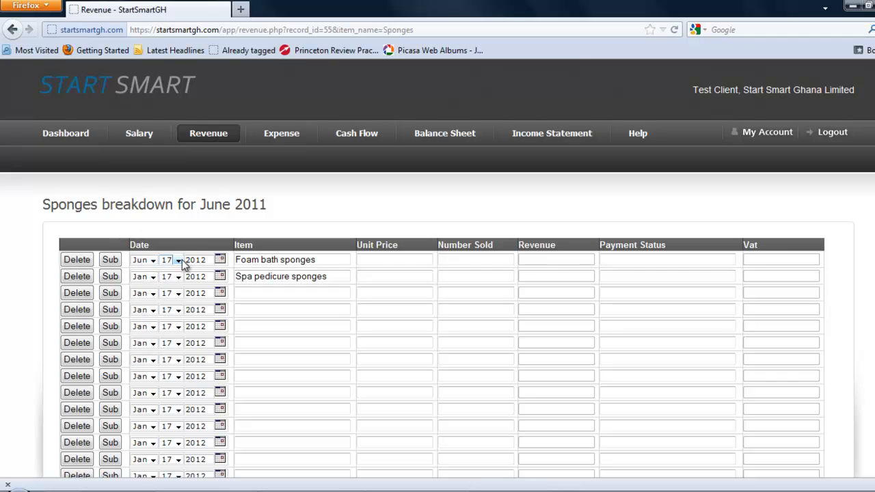
click(182, 262)
click(181, 262)
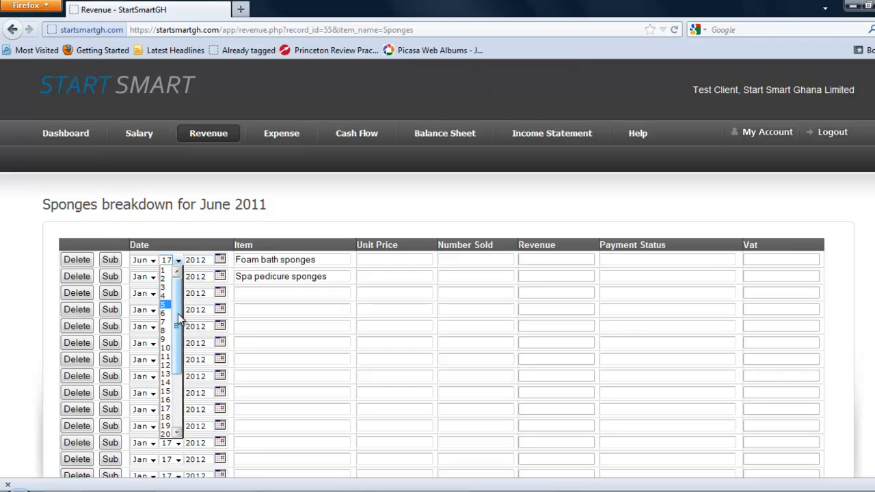
drag(178, 318, 178, 441)
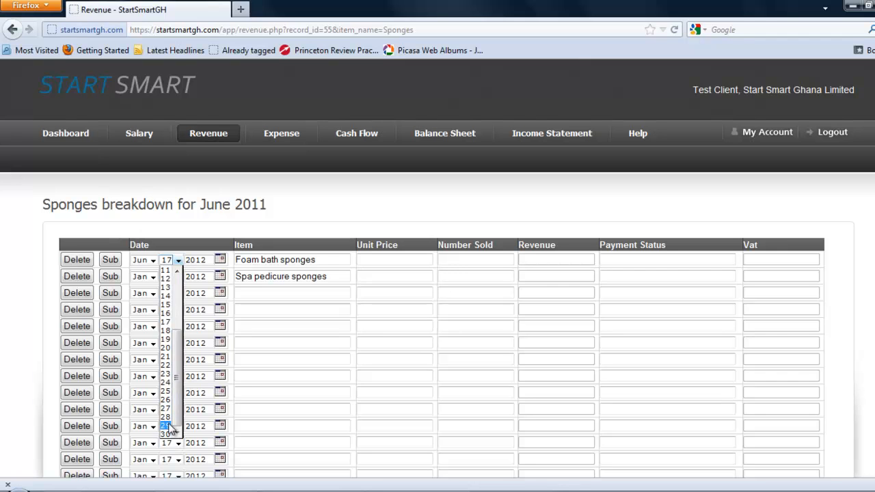
click(166, 425)
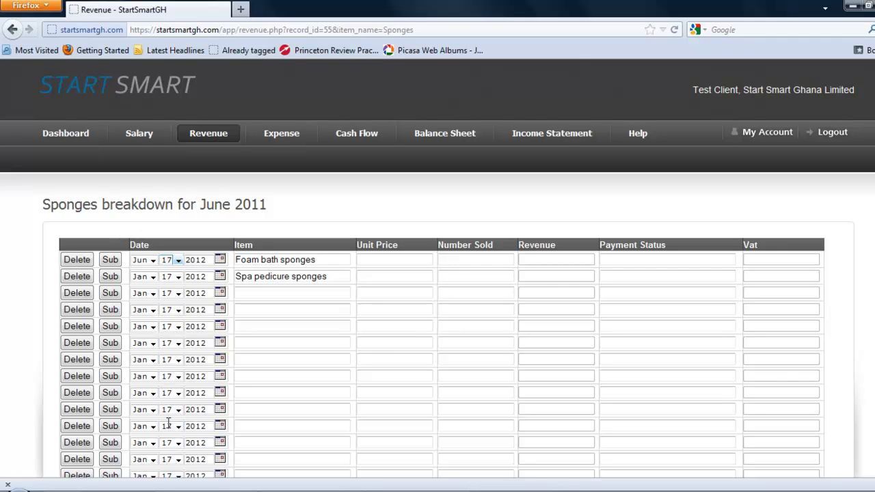
click(208, 259)
key(BackSpace)
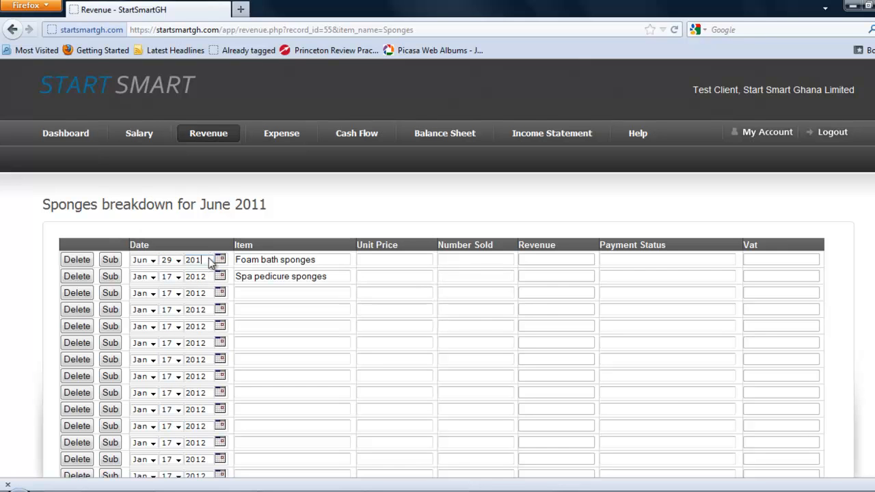
text(1)
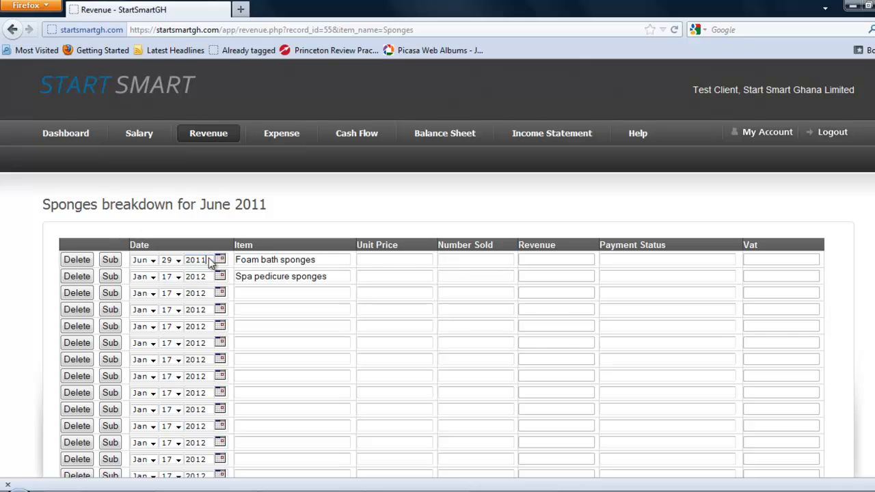
- Set the date of the Spa pedicure sponges row to June 30, 2011
click(153, 279)
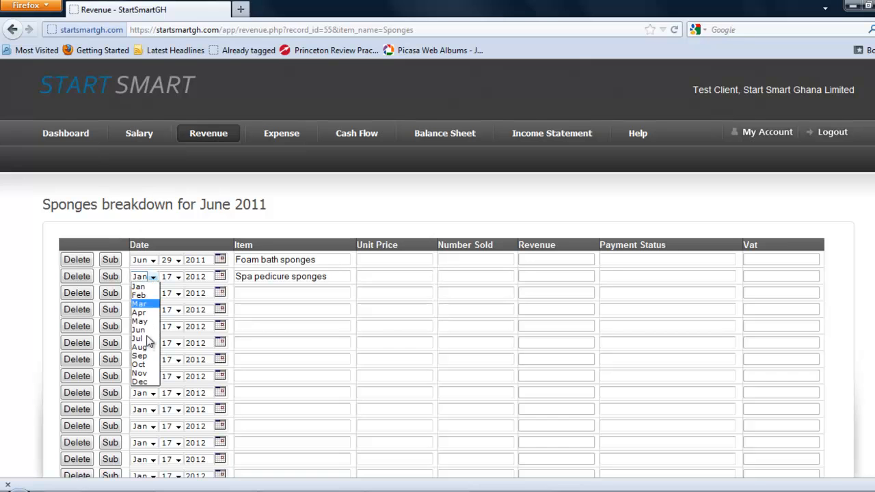
click(178, 286)
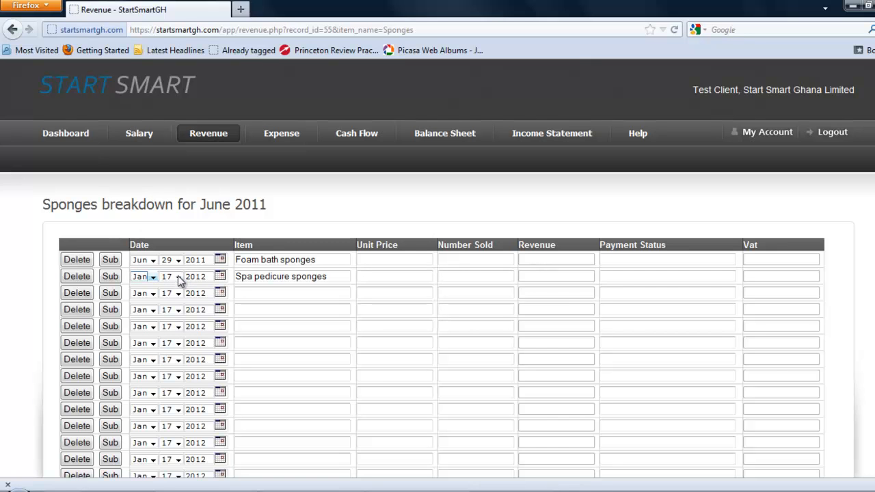
click(179, 280)
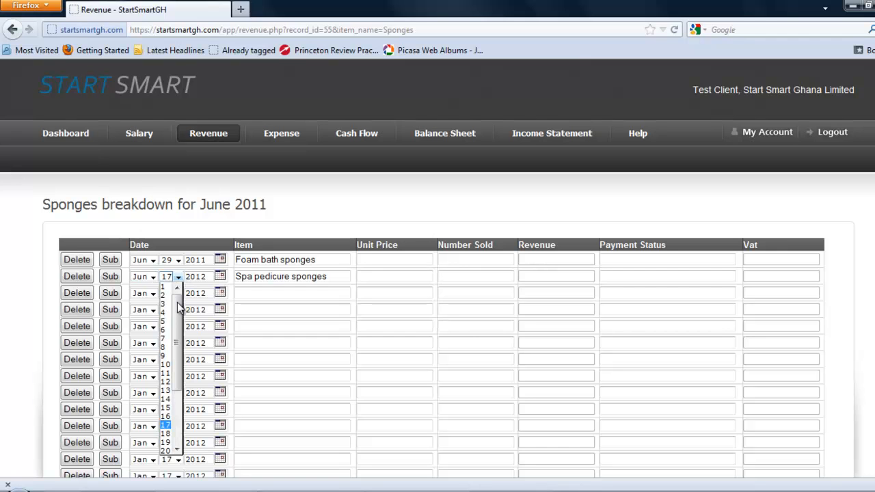
click(182, 413)
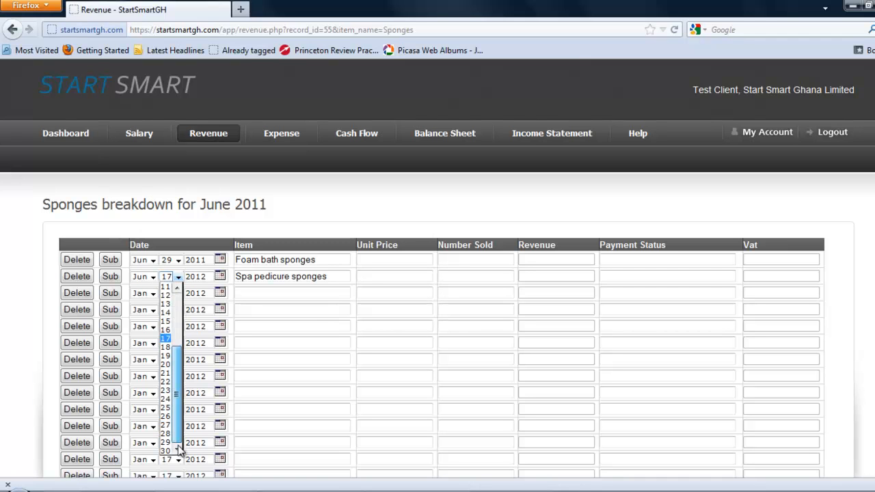
click(164, 451)
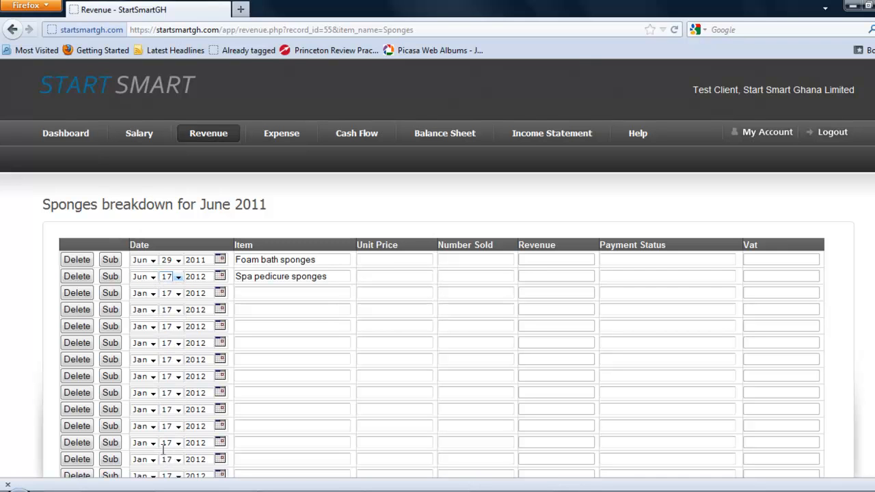
click(208, 276)
key(BackSpace)
text(1)
- Enter unit prices of 12 for Foam bath sponges and 15 for Spa pedicure sponges
click(365, 259)
text(12)
click(370, 276)
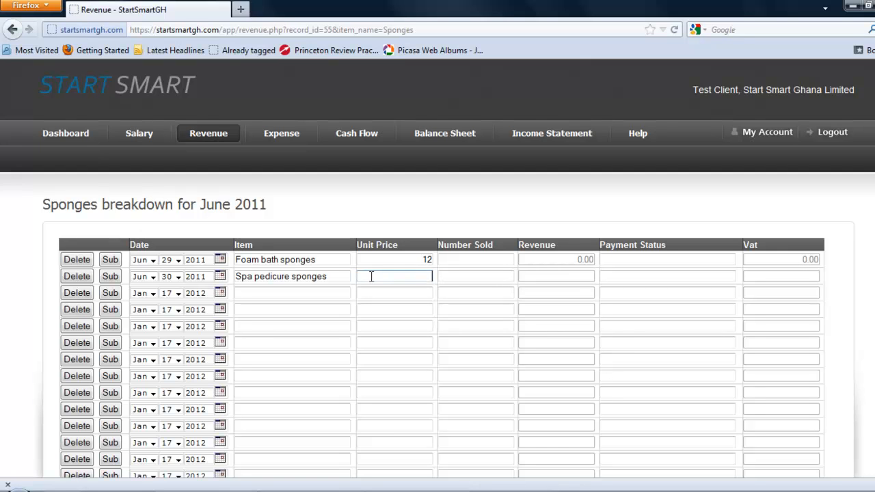
text(15)
- Enter the number sold as 450 for Foam bath sponges and 600 for Spa pedicure sponges
click(473, 259)
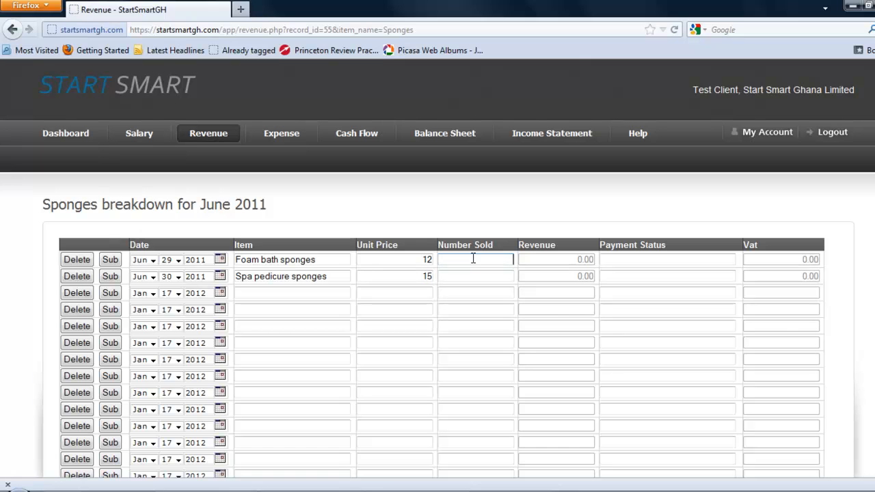
text(450)
click(477, 276)
text(600)
click(613, 259)
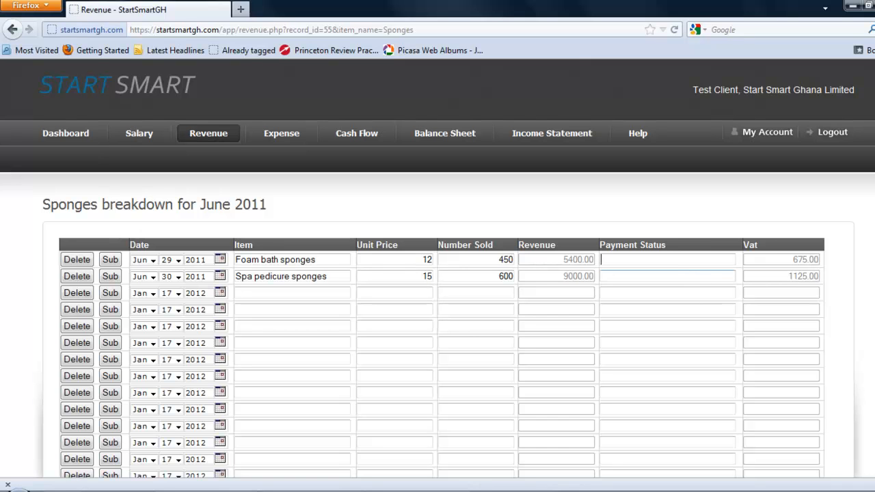
- Save the Sponges breakdown and close it to return to the June 2011 sales and revenue sheet
scroll(437, 274, down, 1)
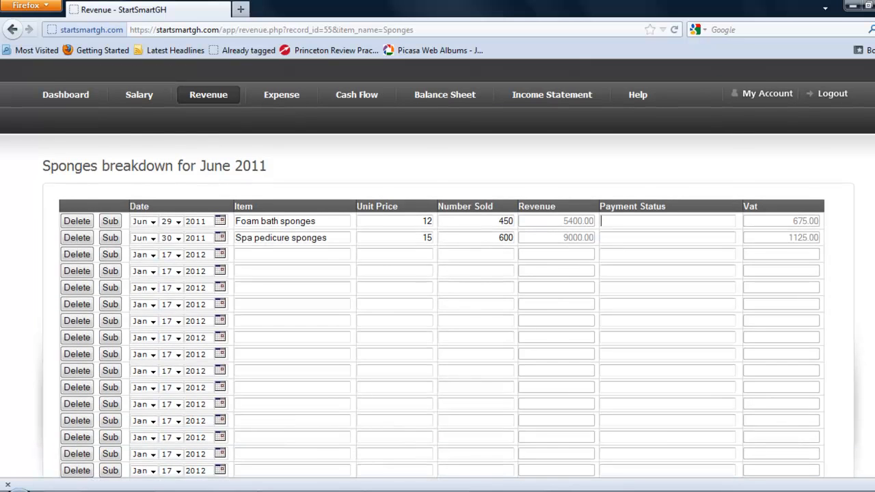
scroll(438, 274, down, 7)
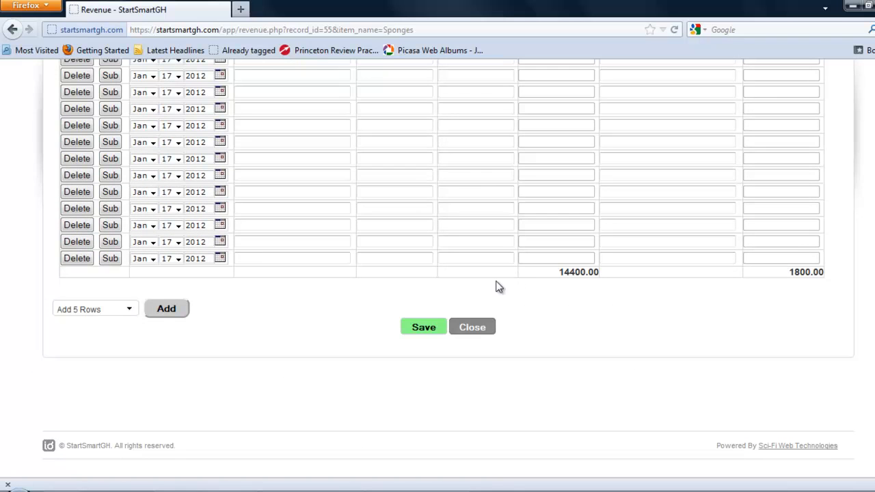
click(424, 328)
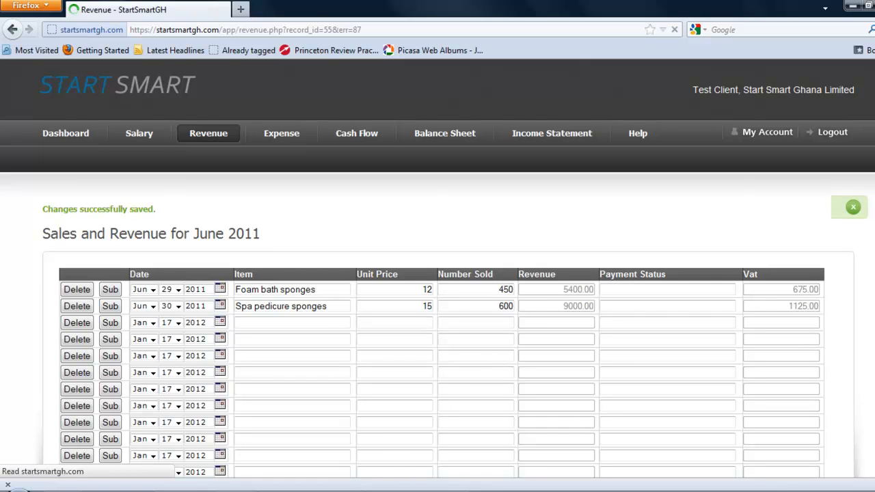
scroll(437, 274, down, 10)
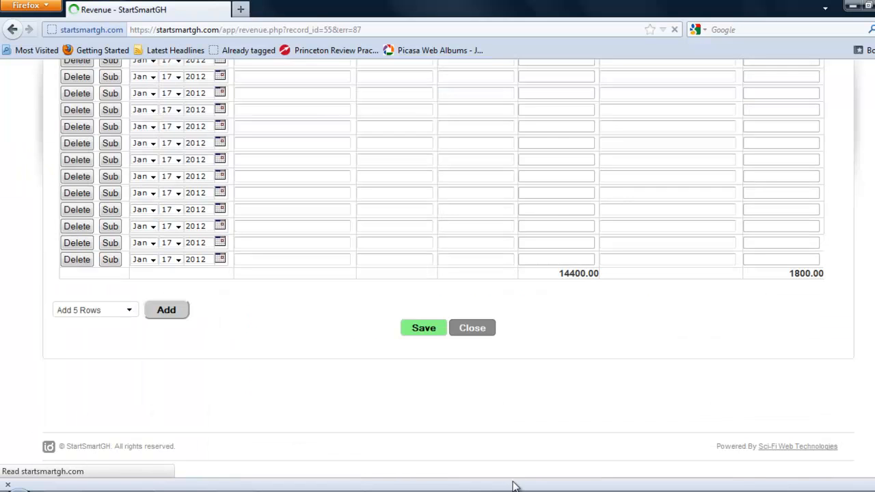
click(470, 329)
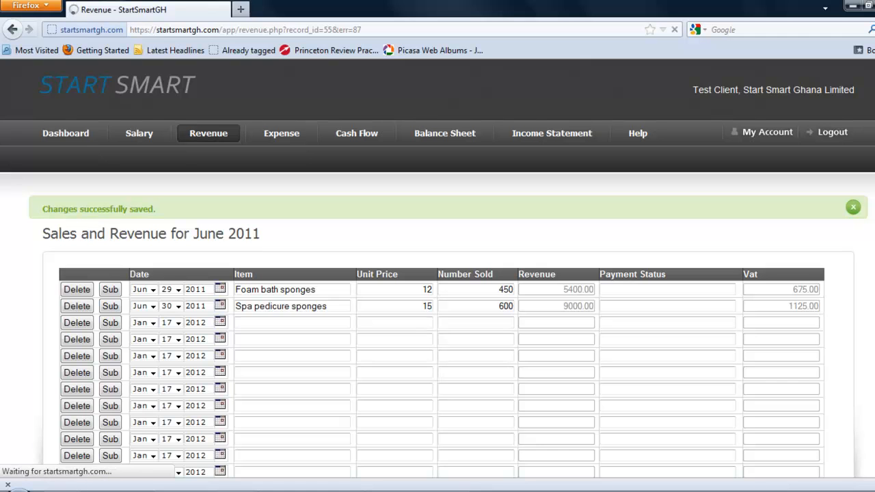
scroll(437, 270, down, 2)
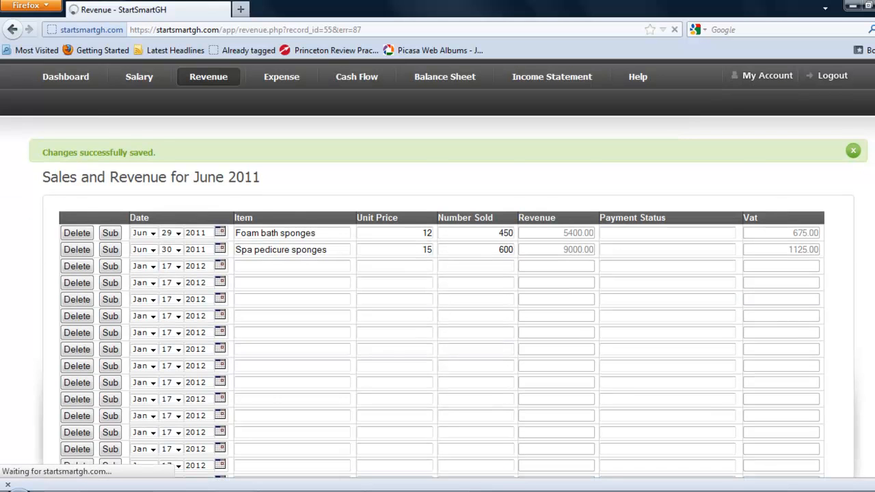
scroll(437, 271, down, 5)
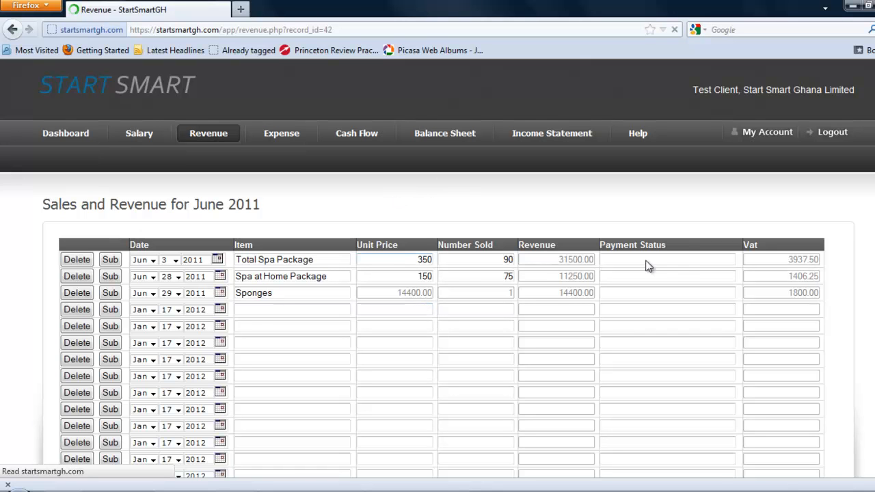
- Close the June 2011 sales and revenue sheet to return to the list of monthly revenues
scroll(437, 301, down, 1)
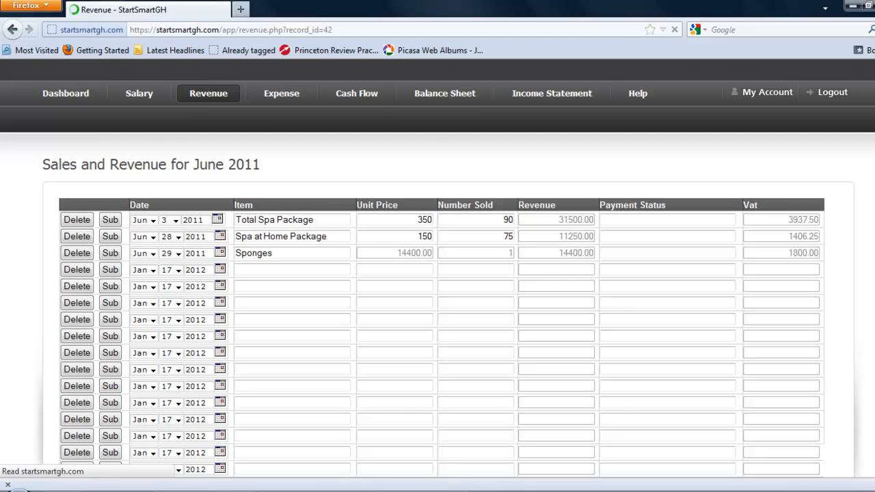
scroll(437, 274, down, 6)
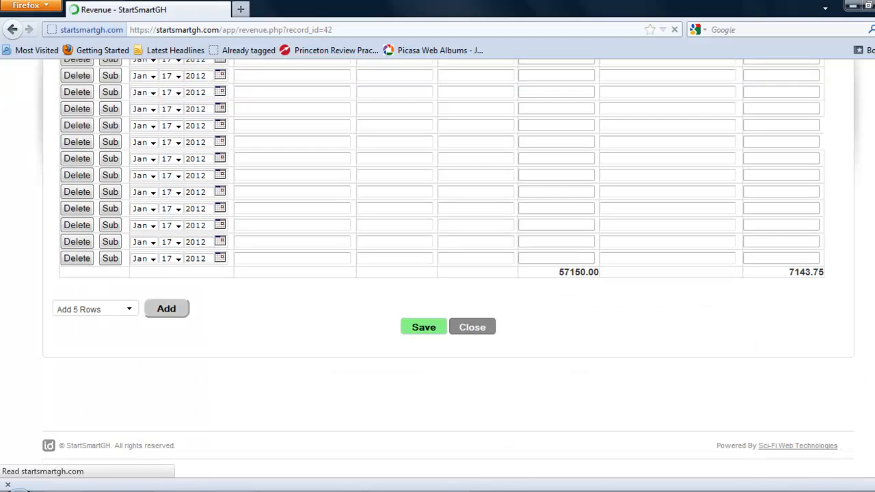
click(482, 328)
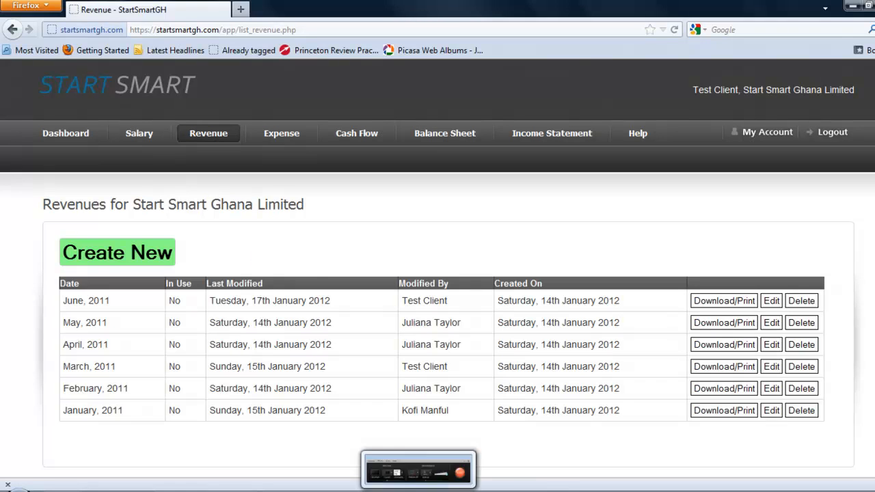
click(418, 489)
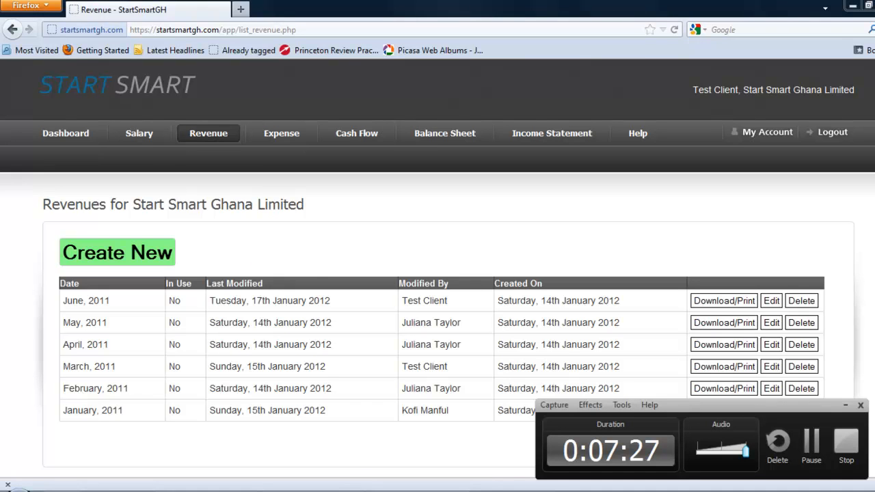